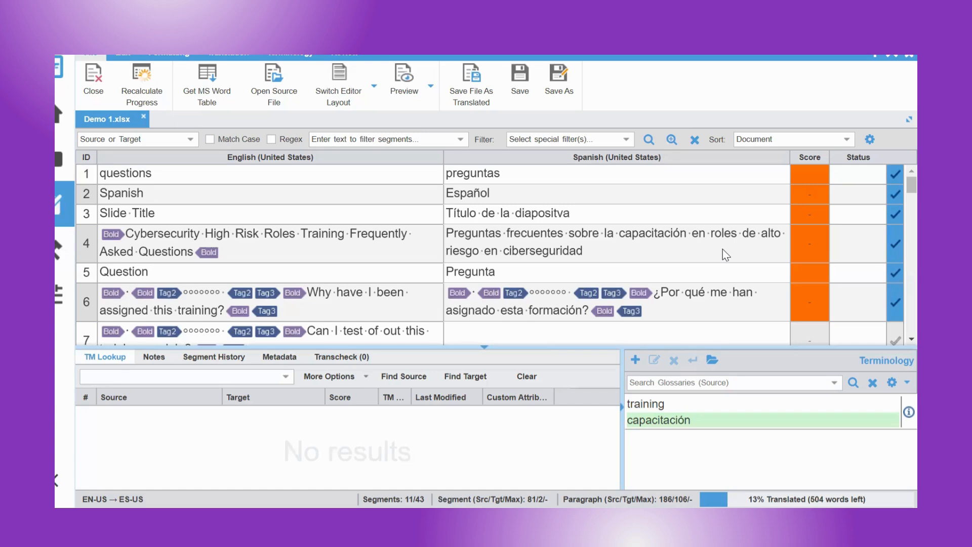
Check the glossary attached to the current project, return to its file list, and reopen the translation editor
click(63, 158)
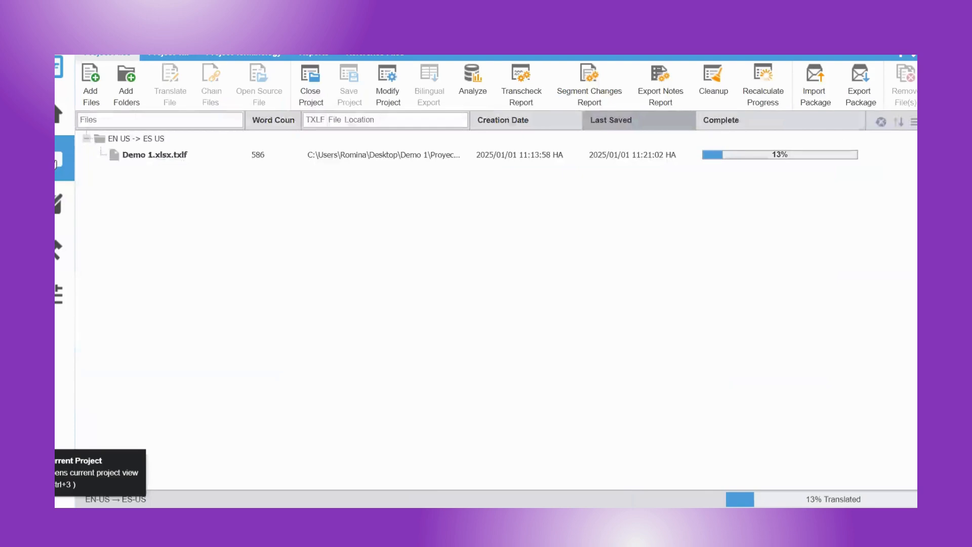
click(250, 57)
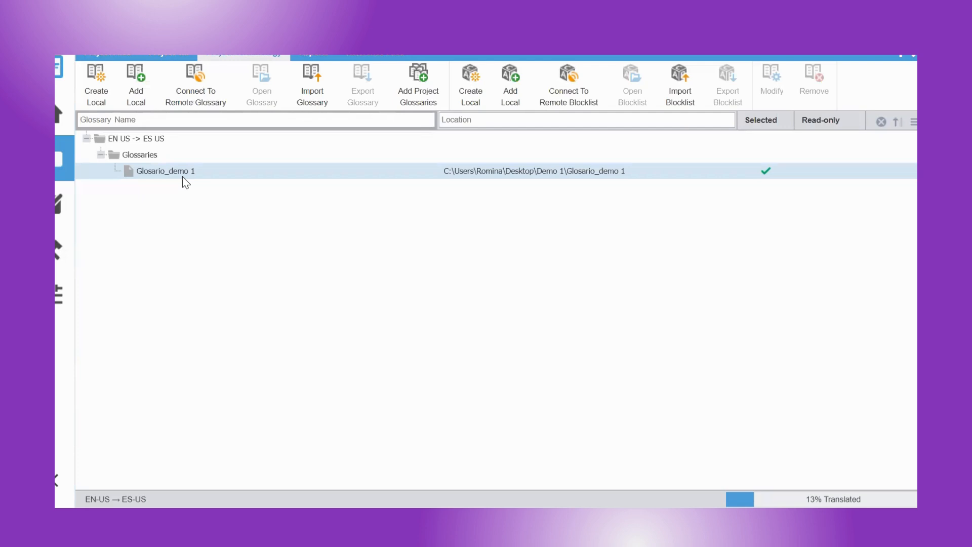
click(104, 56)
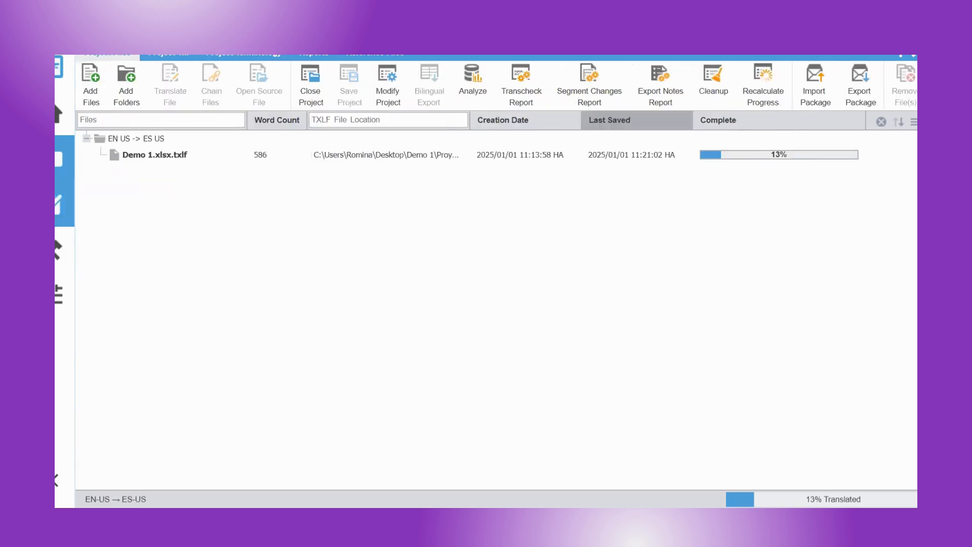
click(59, 205)
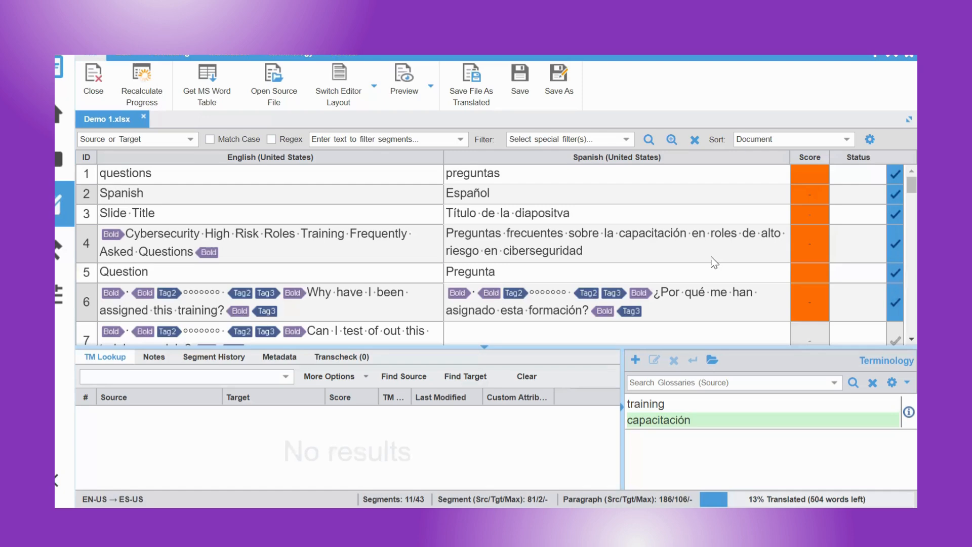
Add the segment 1 pair "questions" and "preguntas" as a term in the Glosario_demo 1 glossary
click(269, 175)
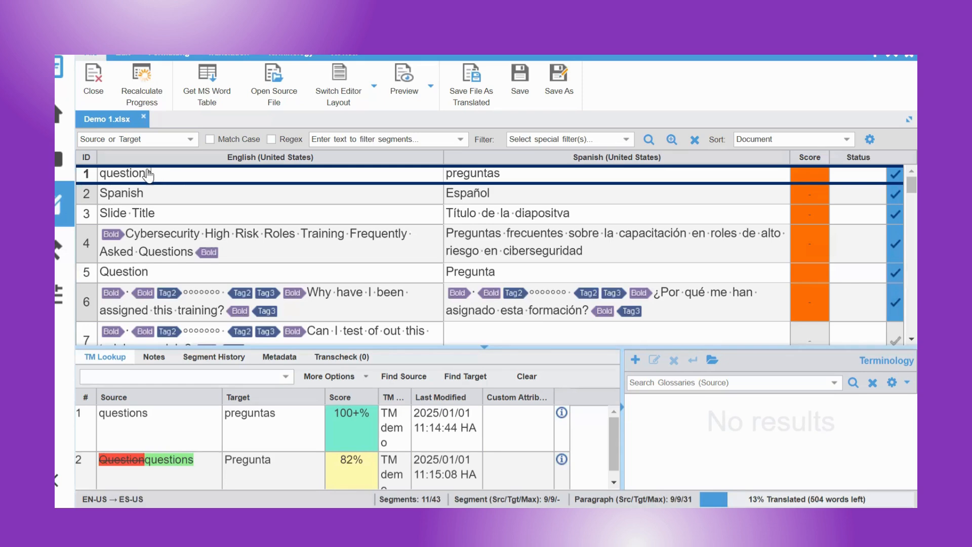
drag(153, 175, 96, 183)
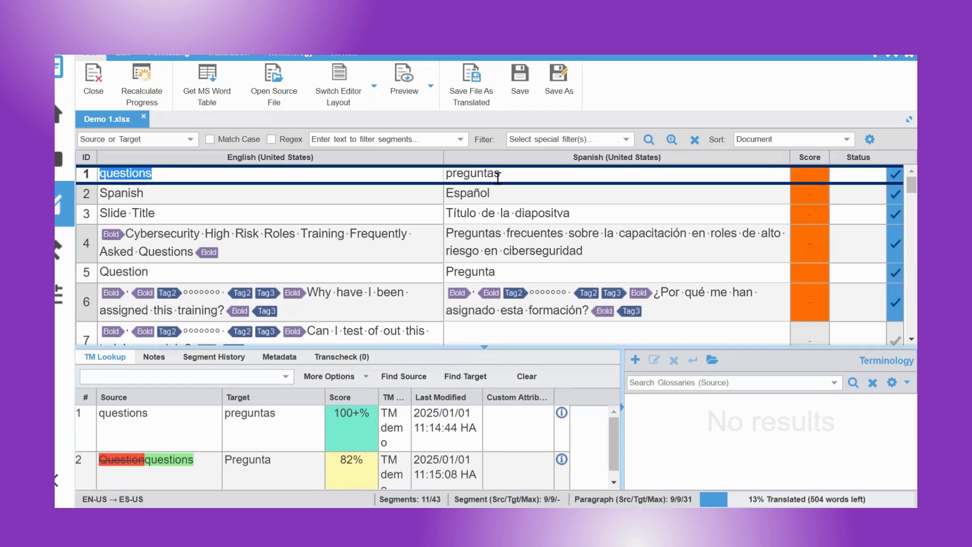
drag(508, 174, 399, 179)
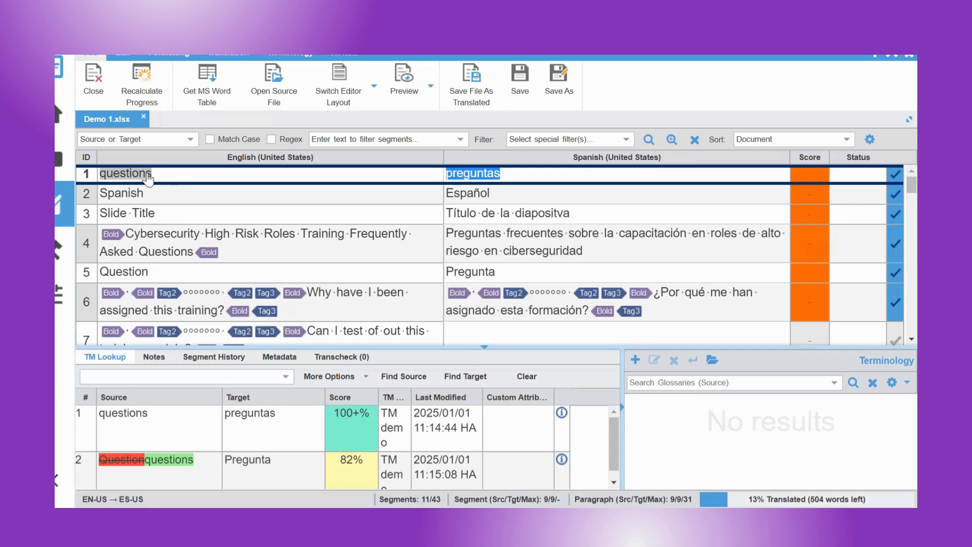
click(636, 360)
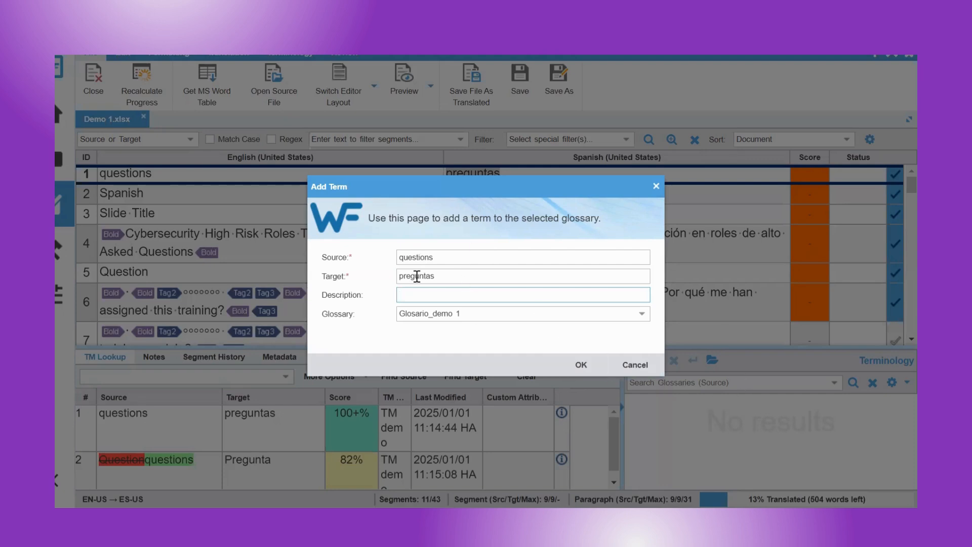
click(581, 366)
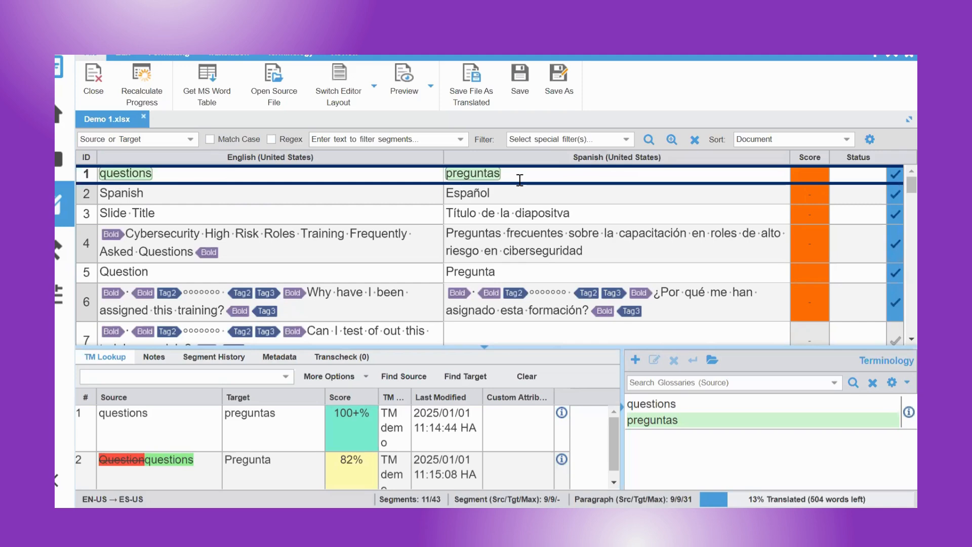
Shorten segment 1's translation to "pregunt", restore it to "preguntas", and commit it by advancing to segment 2
key(BackSpace)
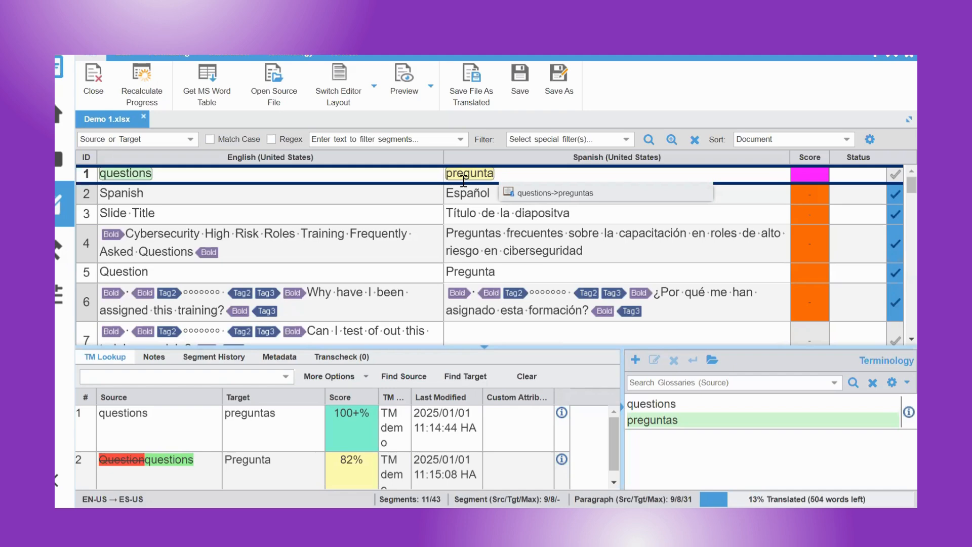
key(BackSpace)
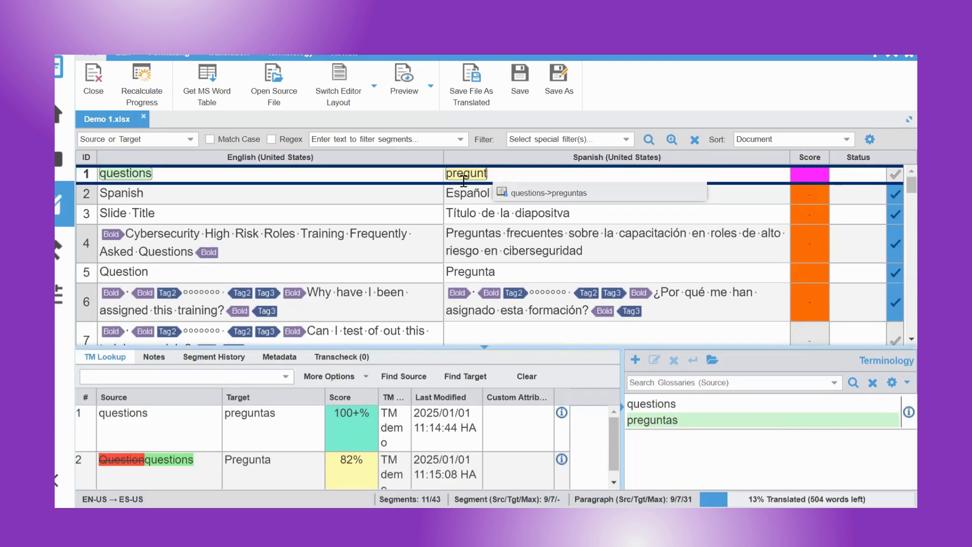
text(as)
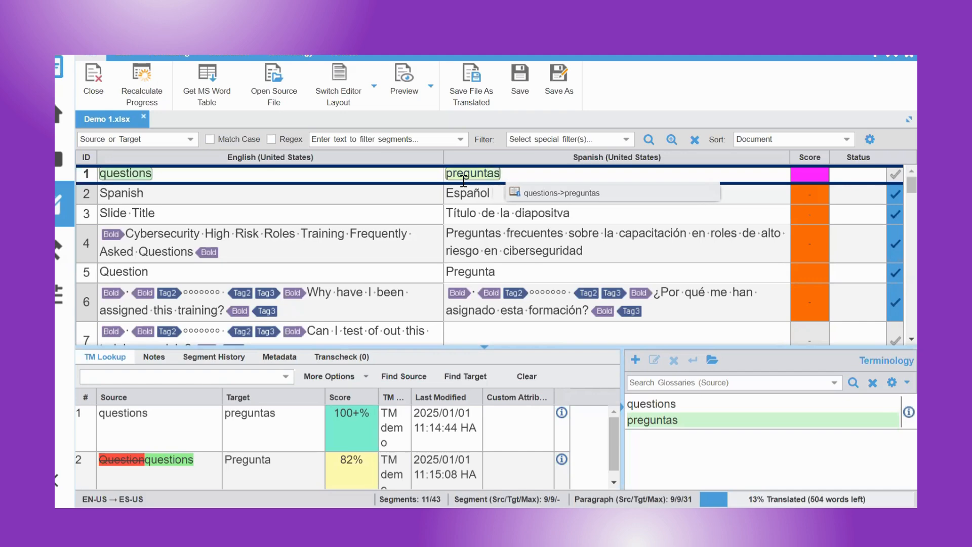
click(539, 175)
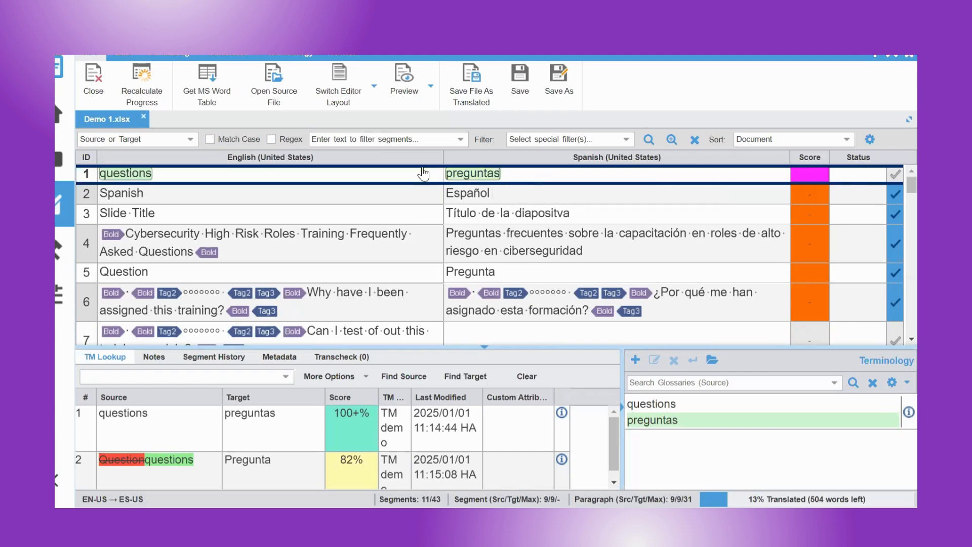
click(242, 60)
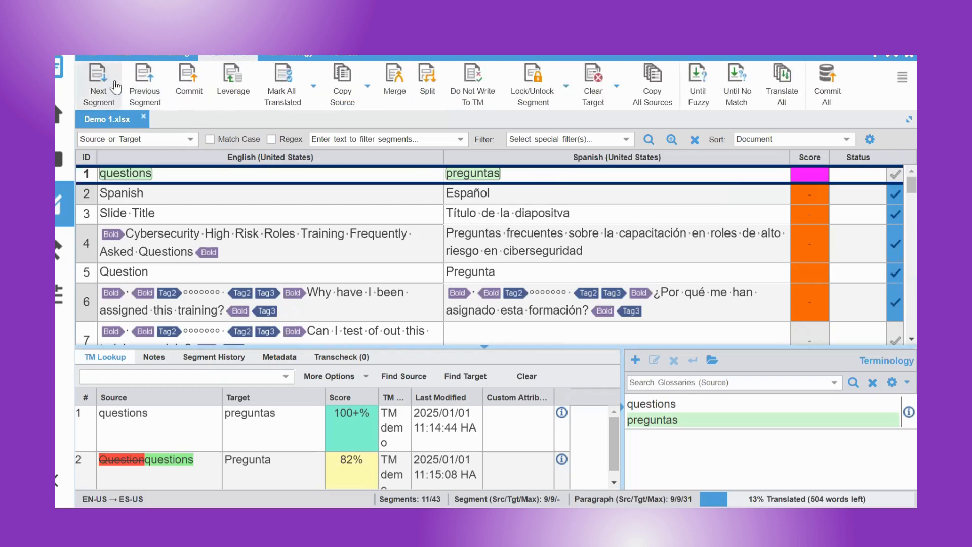
click(99, 78)
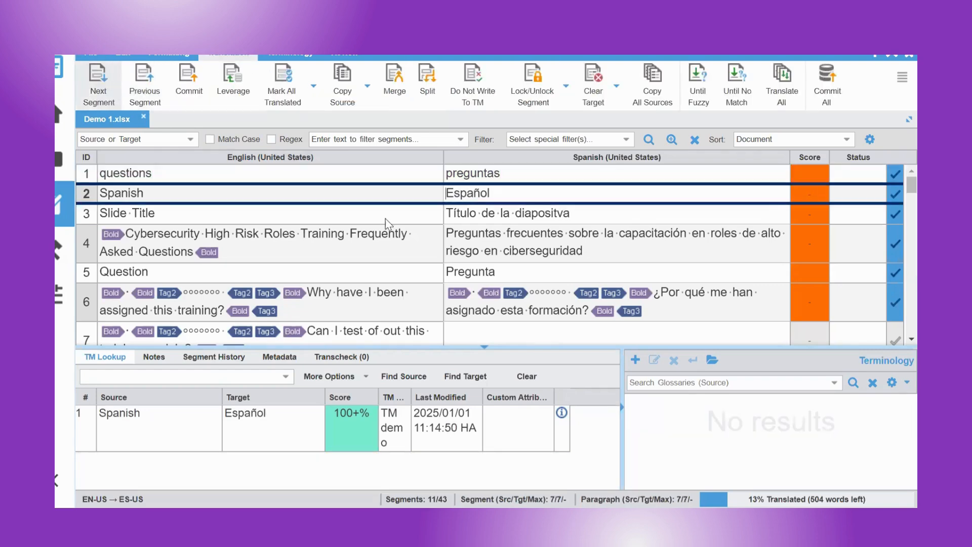
Inspect the highlighted glossary terms in segments 4, 6, 7, 8 and 9, including the entry for "training"
click(537, 242)
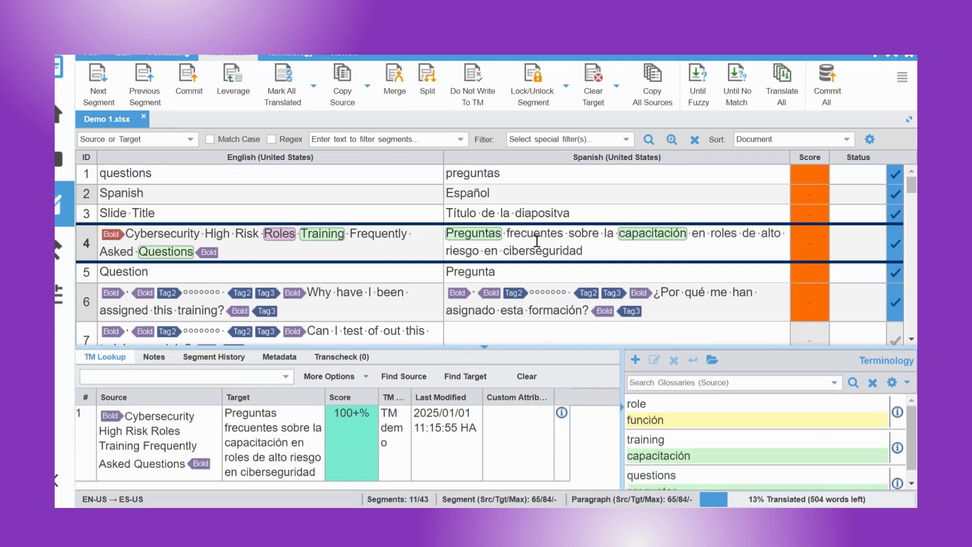
mouse_move(319, 237)
click(554, 310)
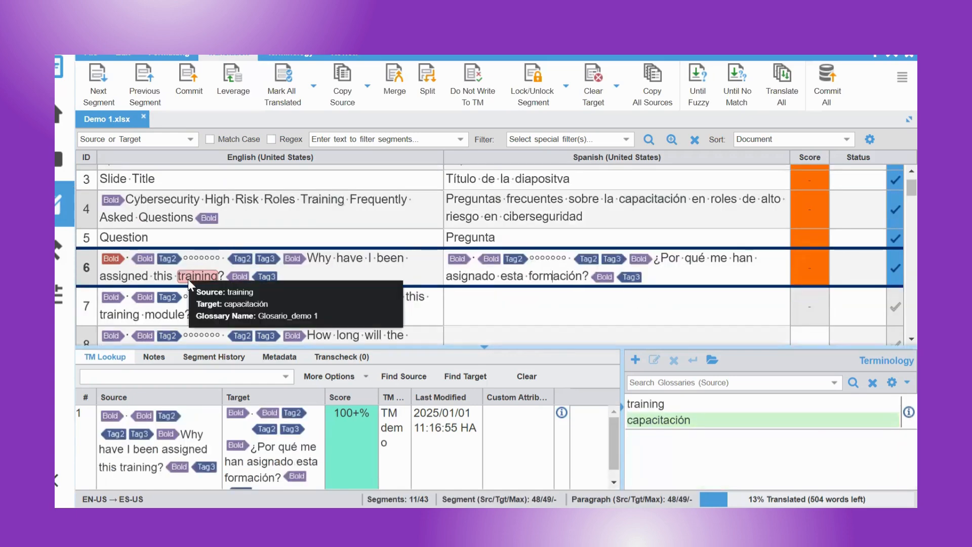
click(149, 315)
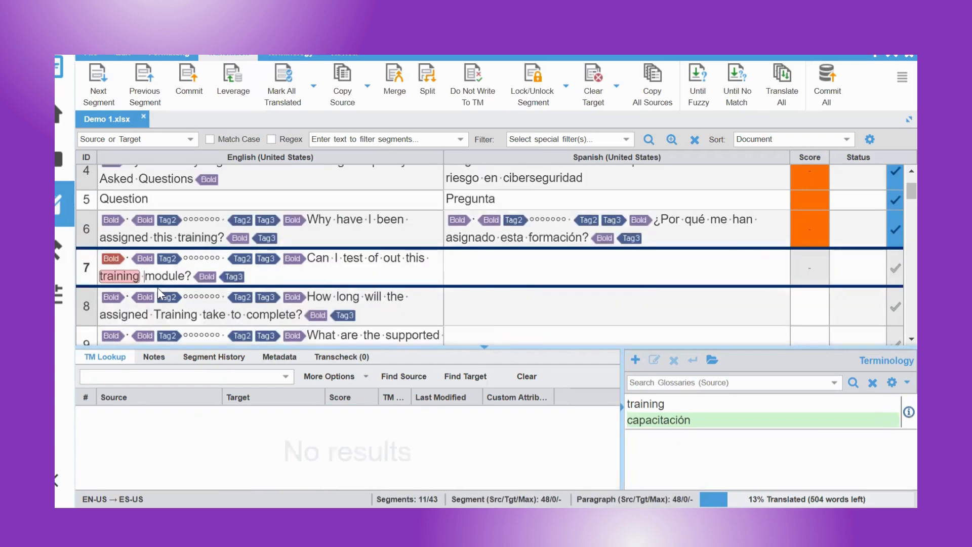
click(190, 315)
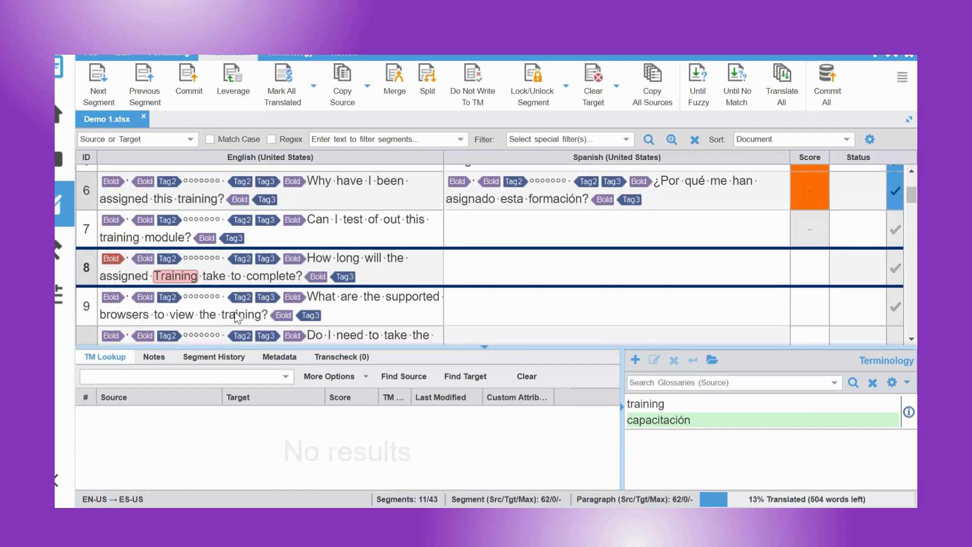
click(301, 291)
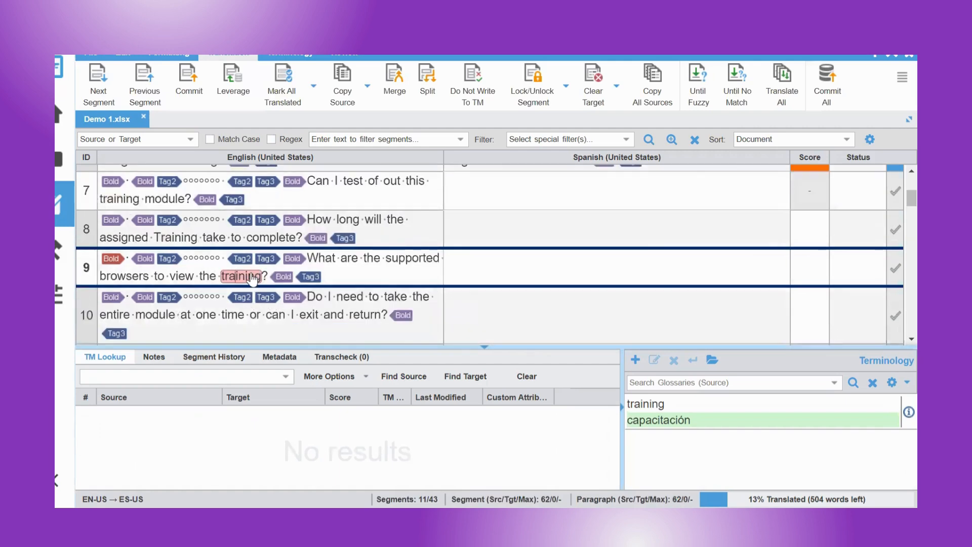
mouse_move(260, 279)
Replace "formación" with the glossary suggestion "capacitación" in segment 6's translation and commit it by advancing to the next segment
scroll(261, 276, up, 5)
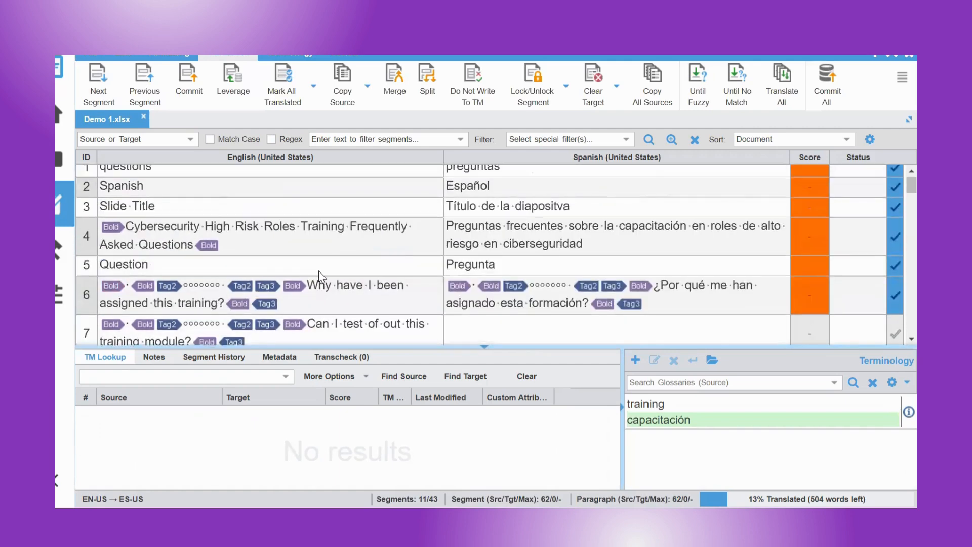
click(319, 306)
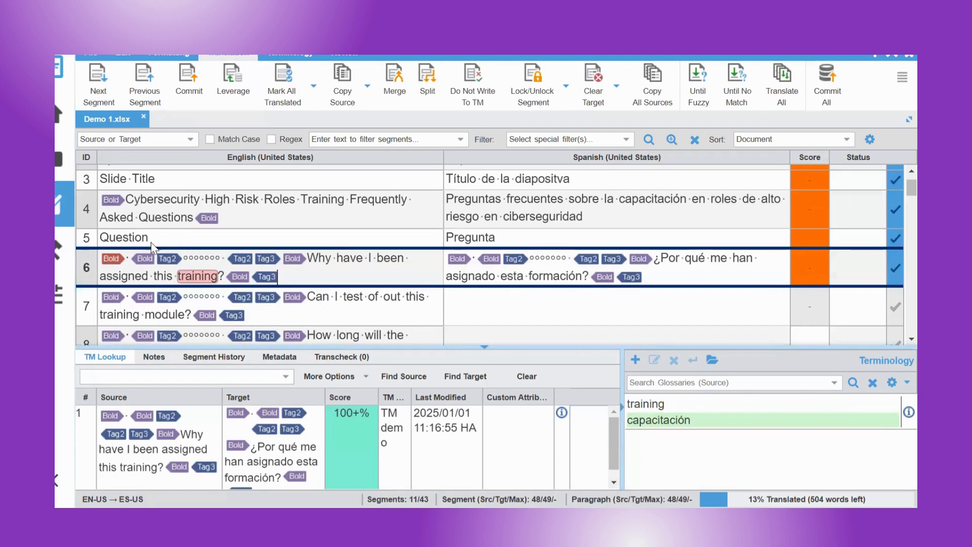
mouse_move(188, 278)
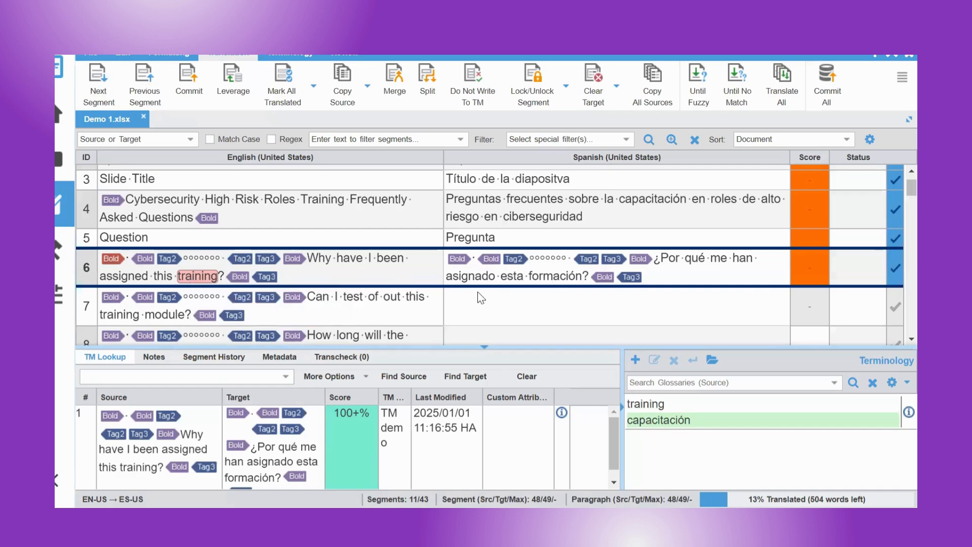
click(585, 276)
key(BackSpace)
key(BackSpace)
key(BackSpace)
key(BackSpace)
key(BackSpace)
key(BackSpace)
key(BackSpace)
key(BackSpace)
key(BackSpace)
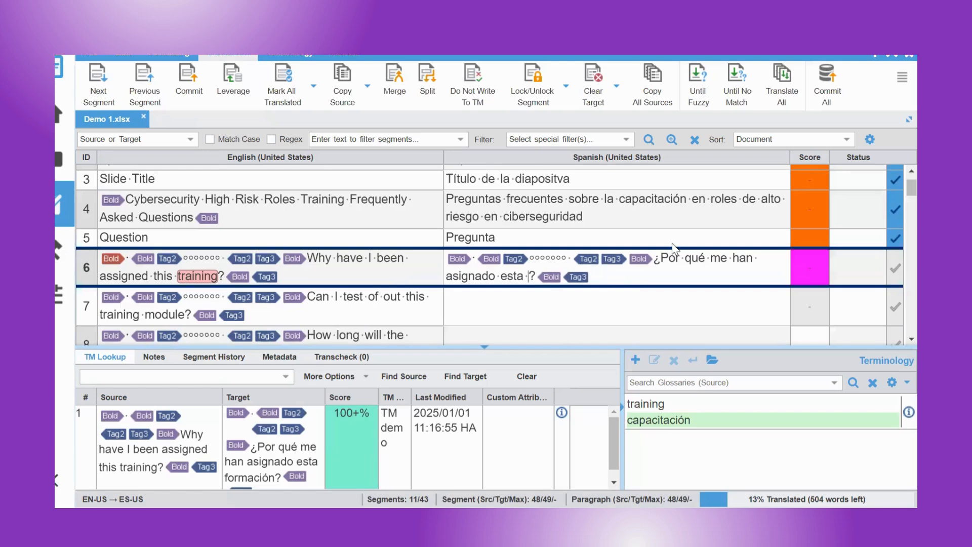
text(cap)
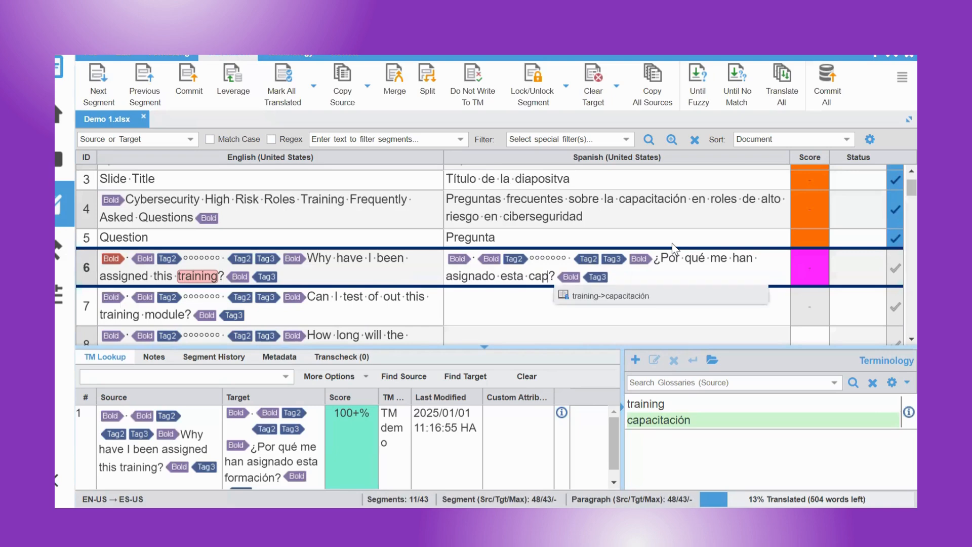
key(Return)
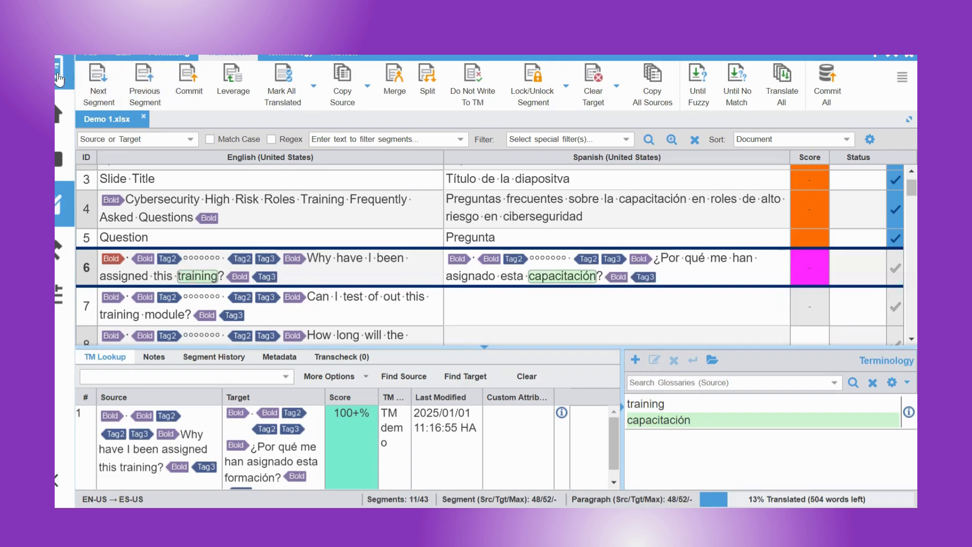
click(97, 78)
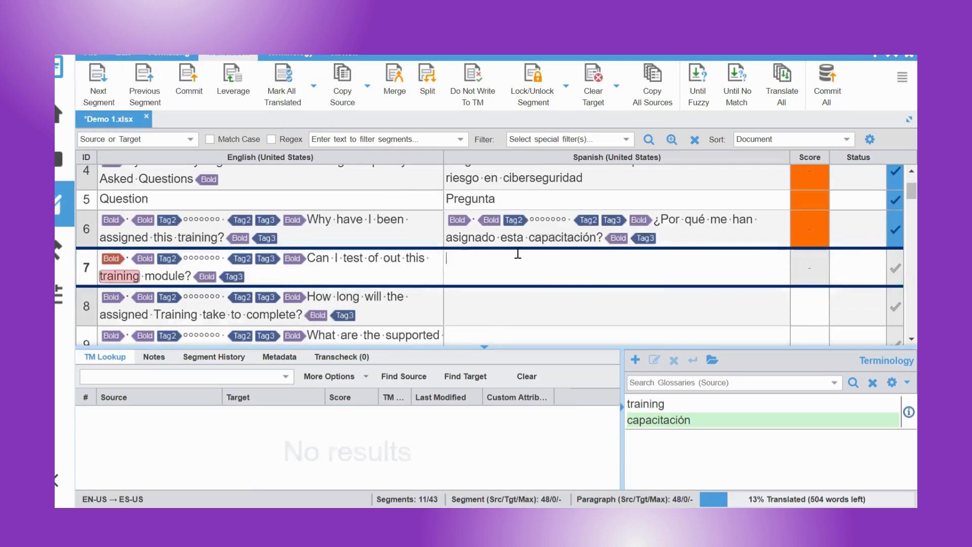
Replace "roles" with "funciones" in segment 4's translation and commit it by advancing to the next segment
scroll(565, 253, up, 3)
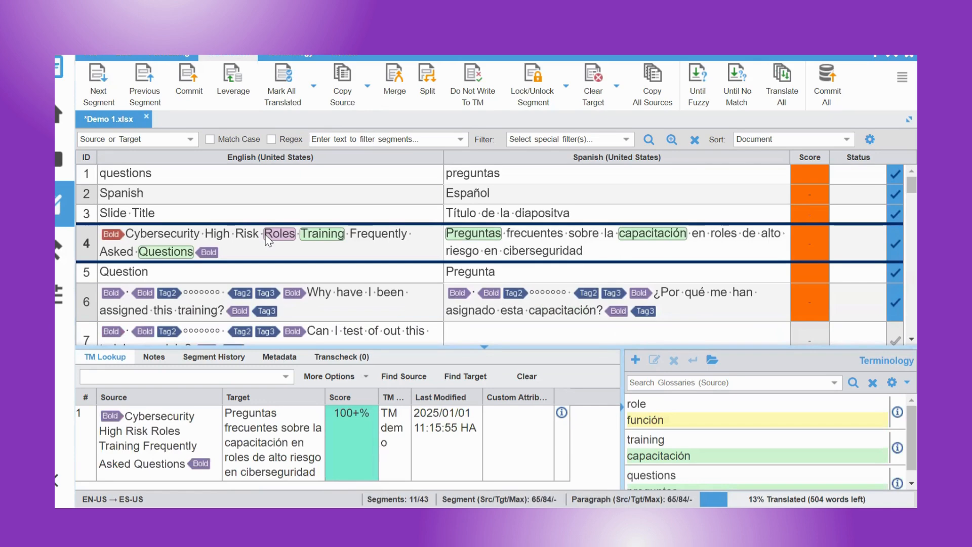
mouse_move(269, 233)
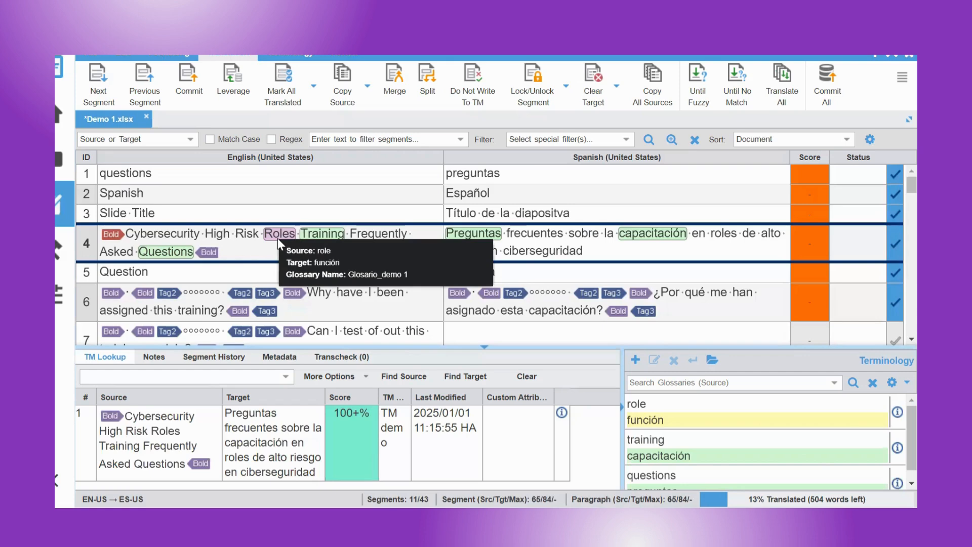
double_click(735, 234)
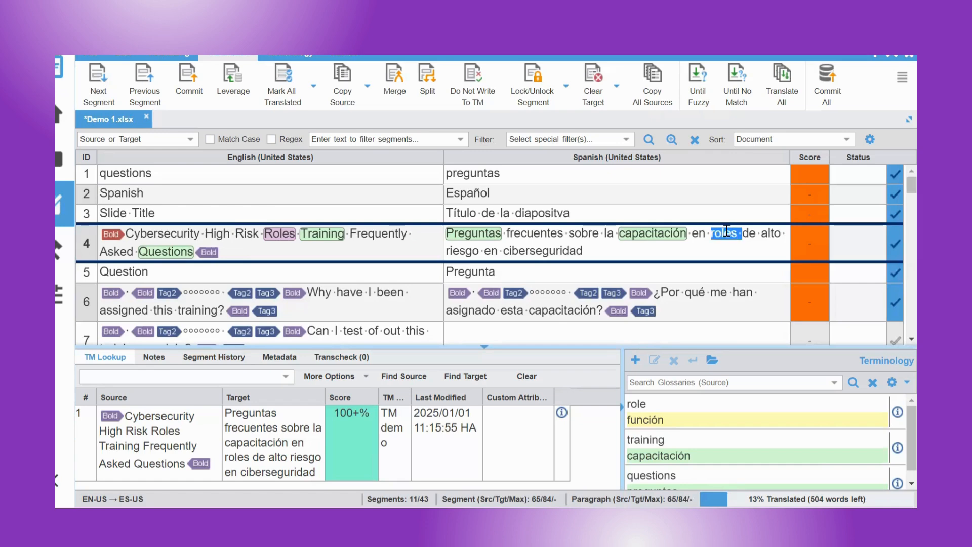
text(fuc)
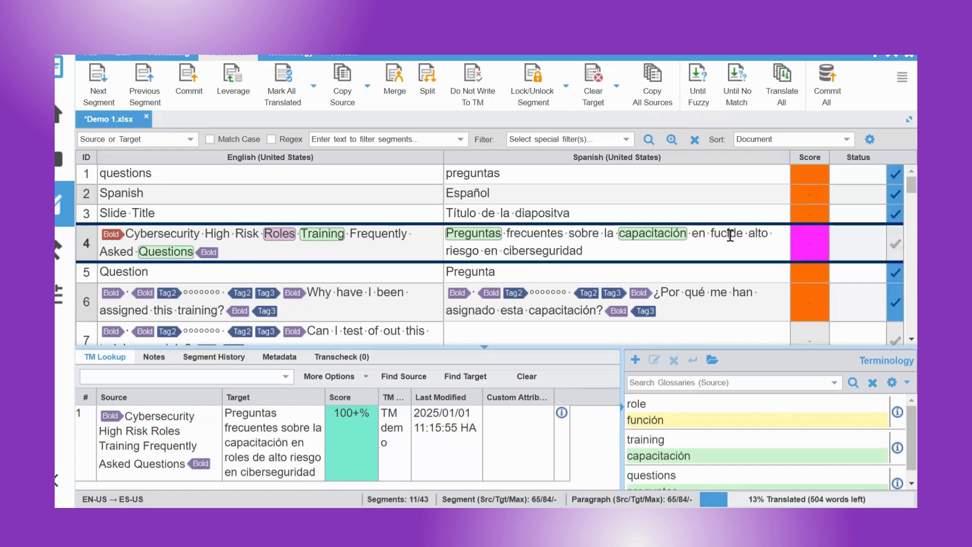
key(BackSpace)
text(nciones)
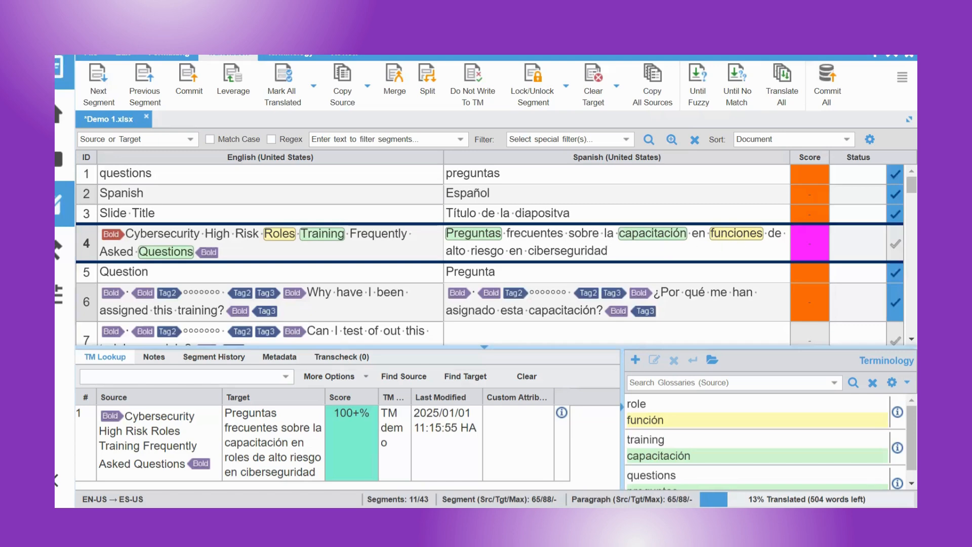
click(88, 79)
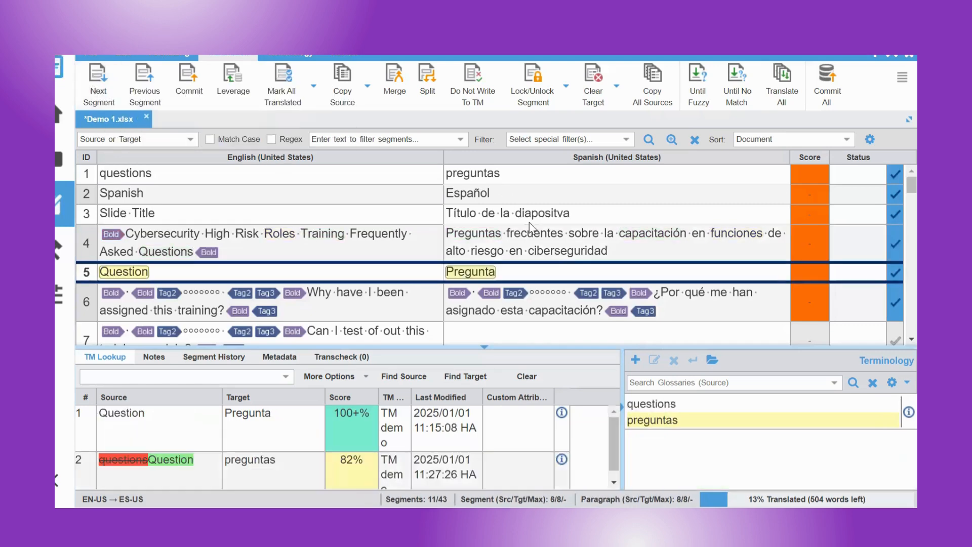
Add "BHP" from segment 17 to Glosario_demo 1 with target "BHP" and description "nombre de la empresa"
scroll(613, 221, down, 5)
scroll(614, 224, down, 8)
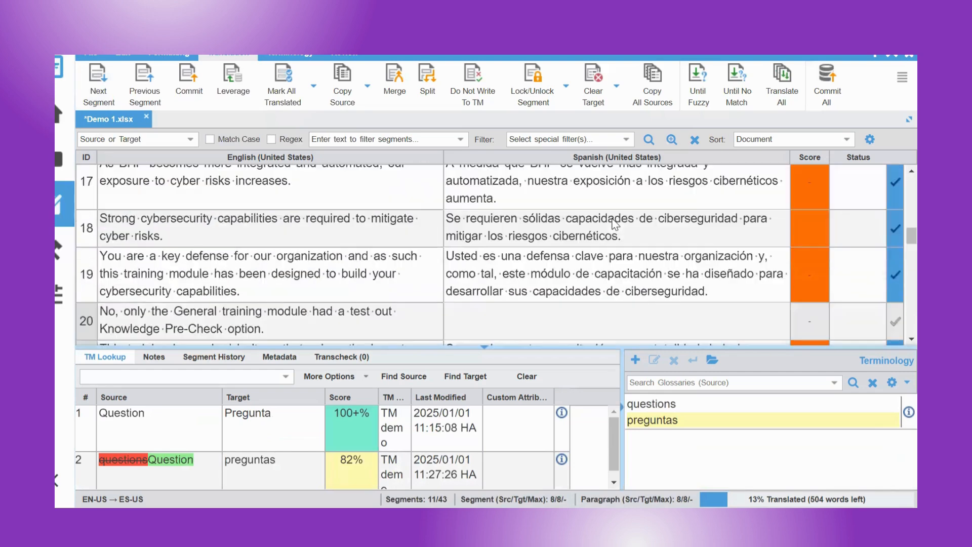
click(584, 199)
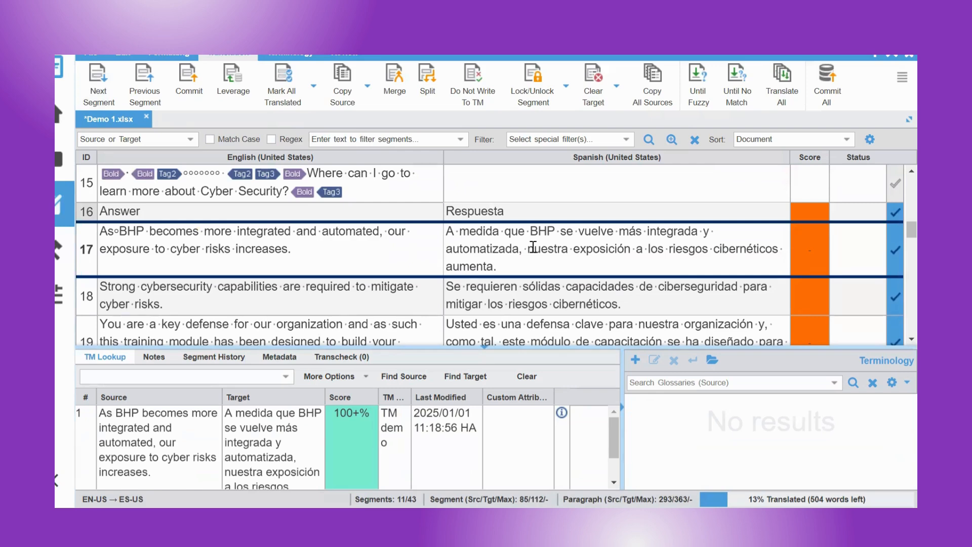
double_click(124, 232)
drag(529, 231, 555, 231)
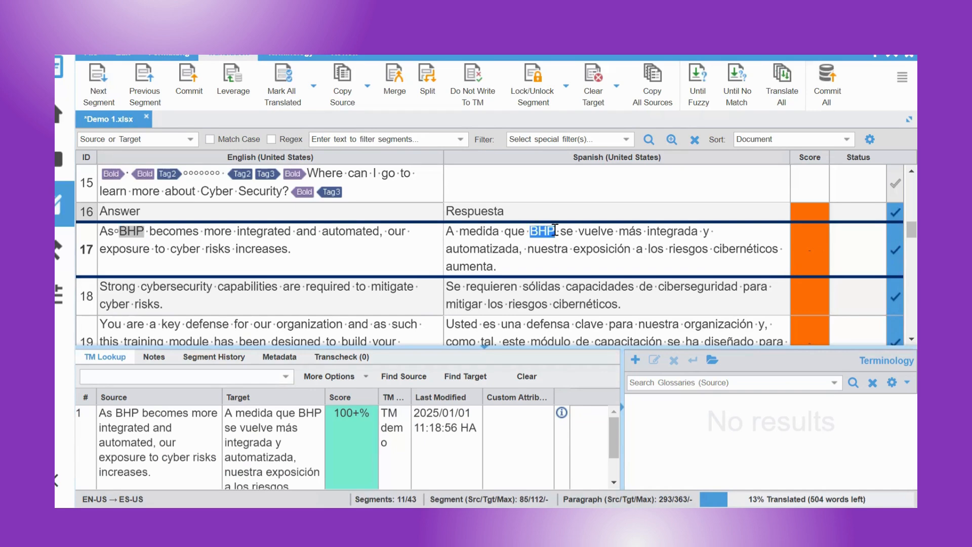
click(635, 361)
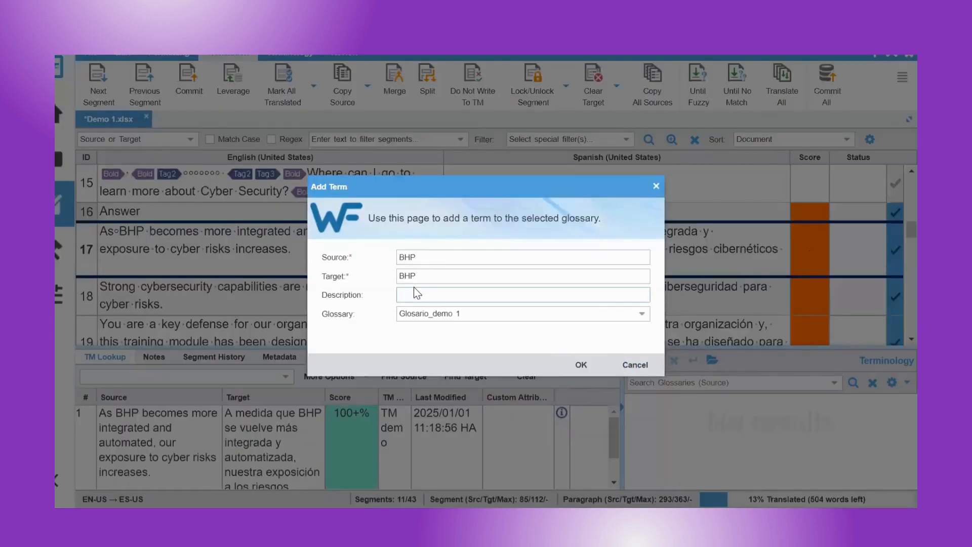
text(nombre de la empresa)
click(597, 366)
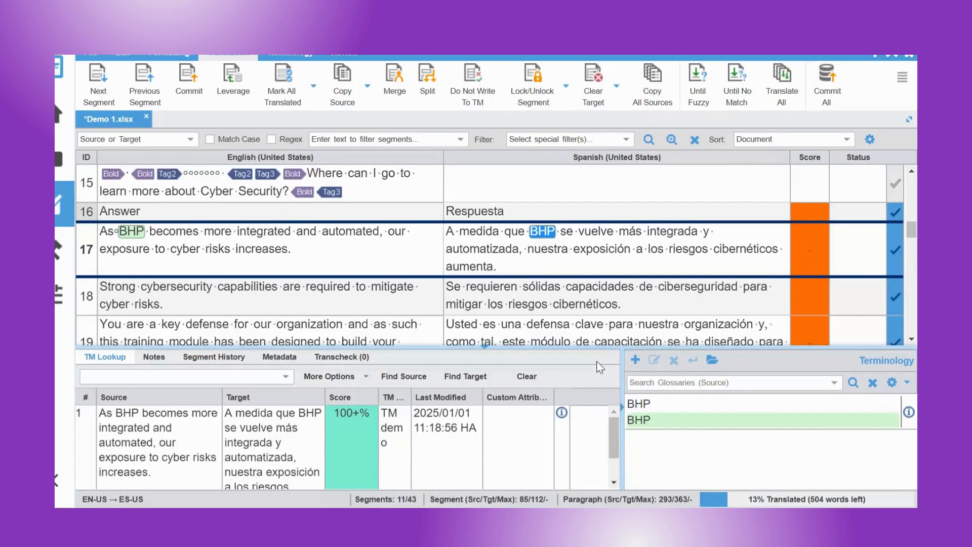
Check segments 18 and 19 for highlighted glossary terms and review the "organization" and "training" entries
click(533, 262)
click(577, 298)
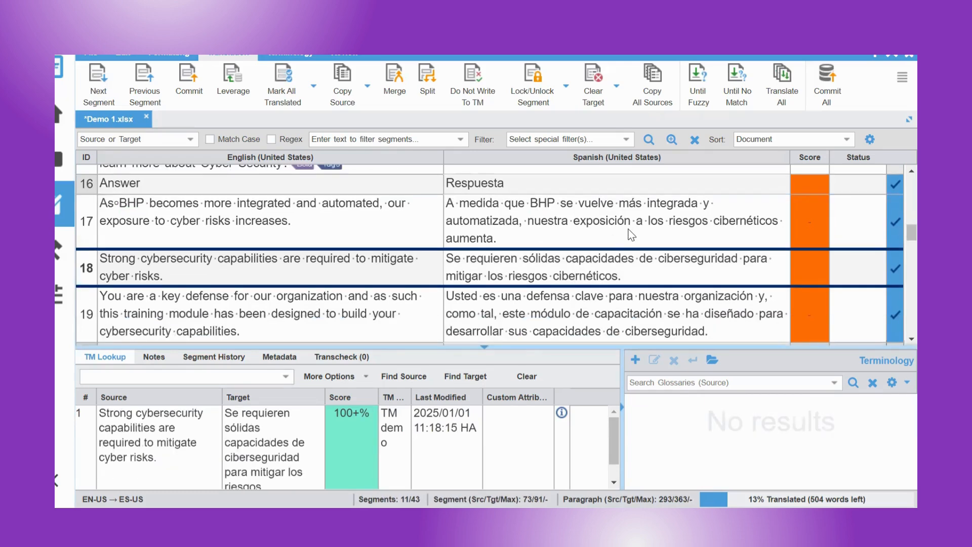
click(555, 318)
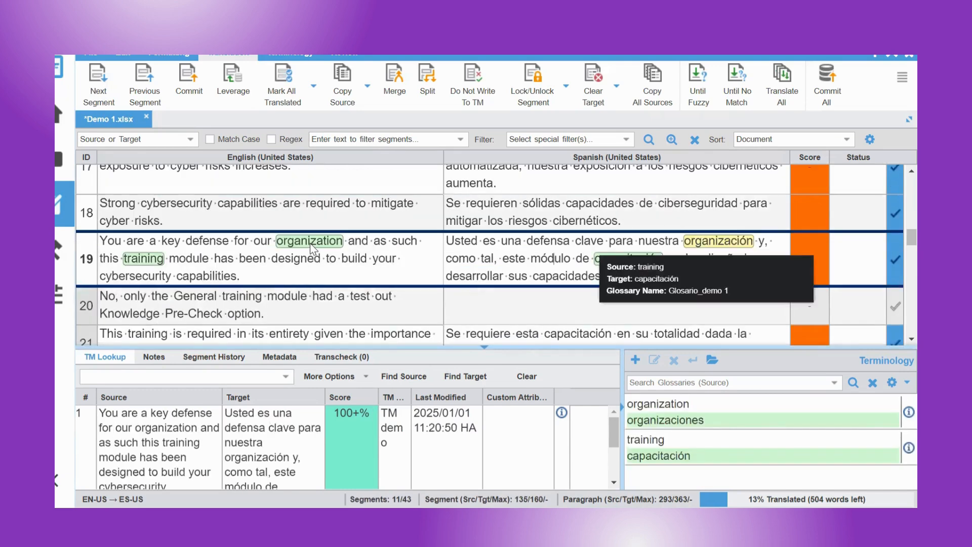
mouse_move(310, 243)
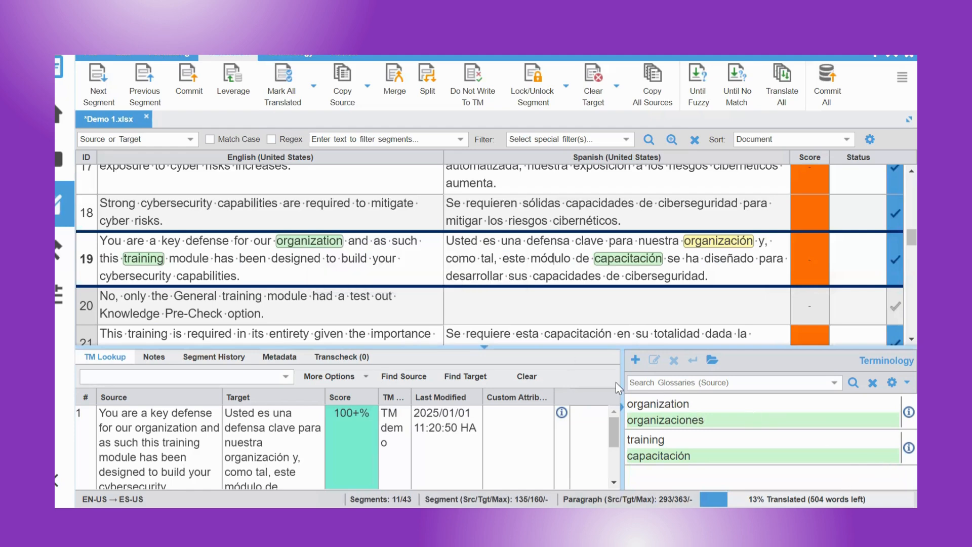
click(679, 408)
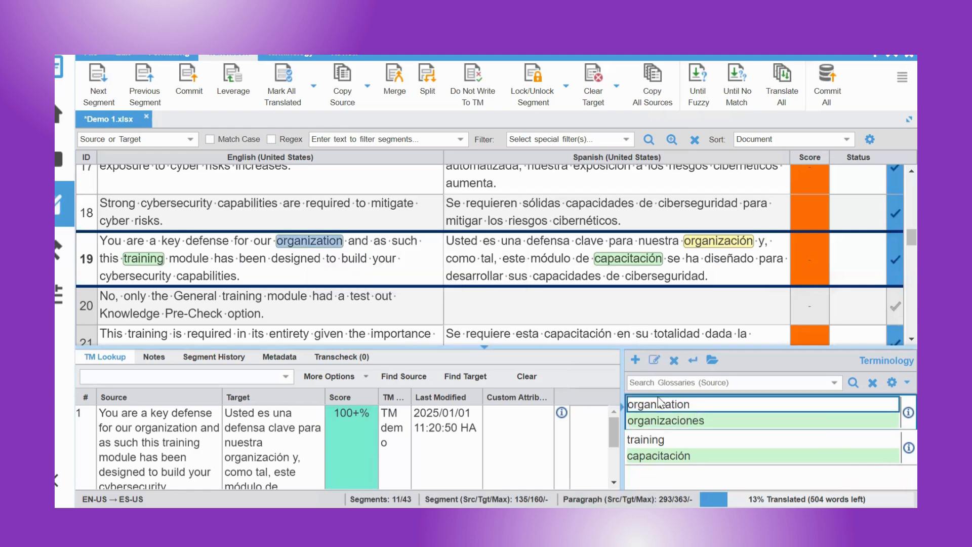
key(Down)
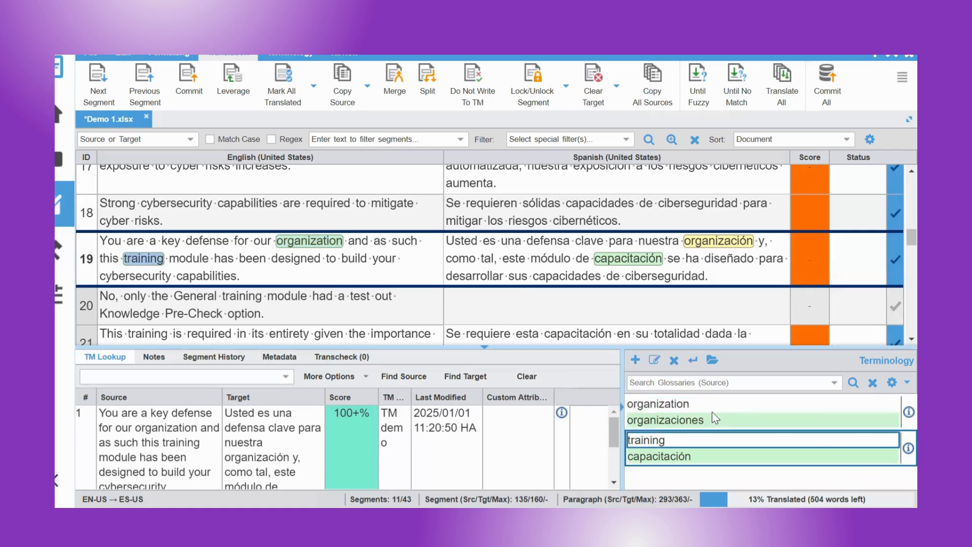
Change the target of the glossary term "organization" to the singular "organización" and save the modified entry
click(697, 413)
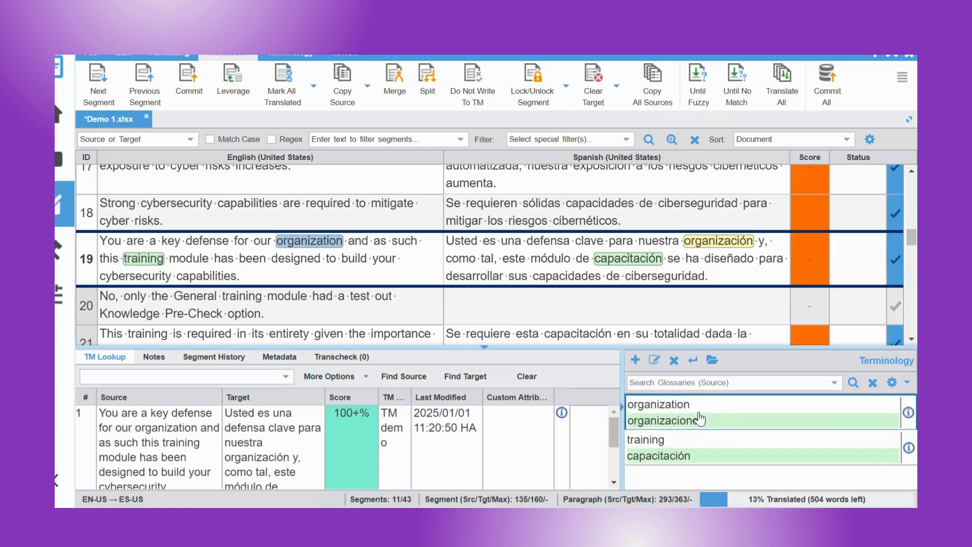
click(654, 362)
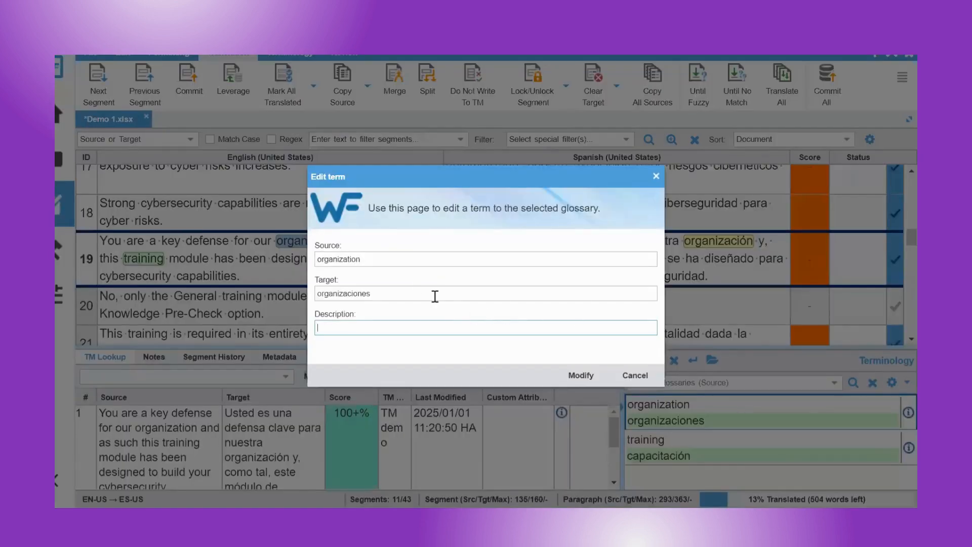
click(379, 301)
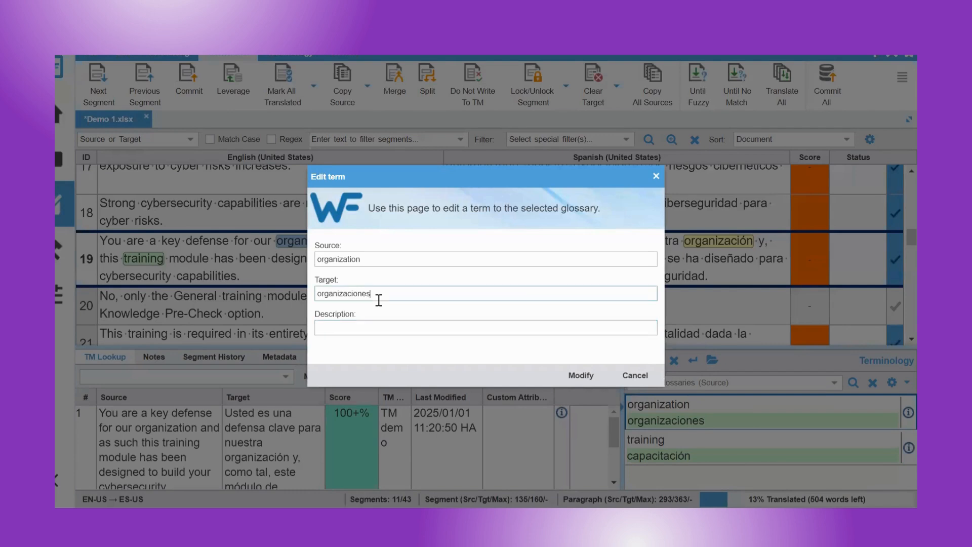
key(BackSpace)
key(BackSpace)
key(BackSpace)
key(BackSpace)
text(ón)
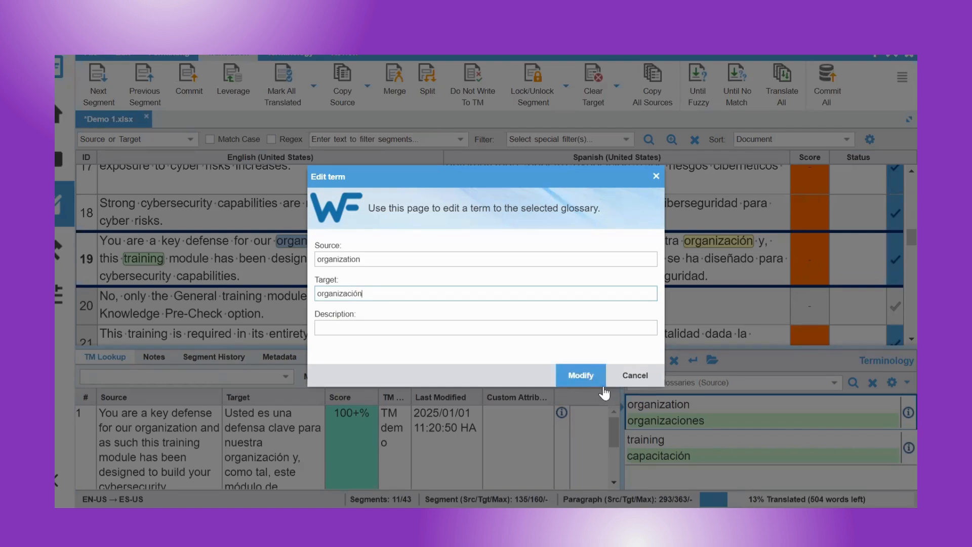
click(390, 263)
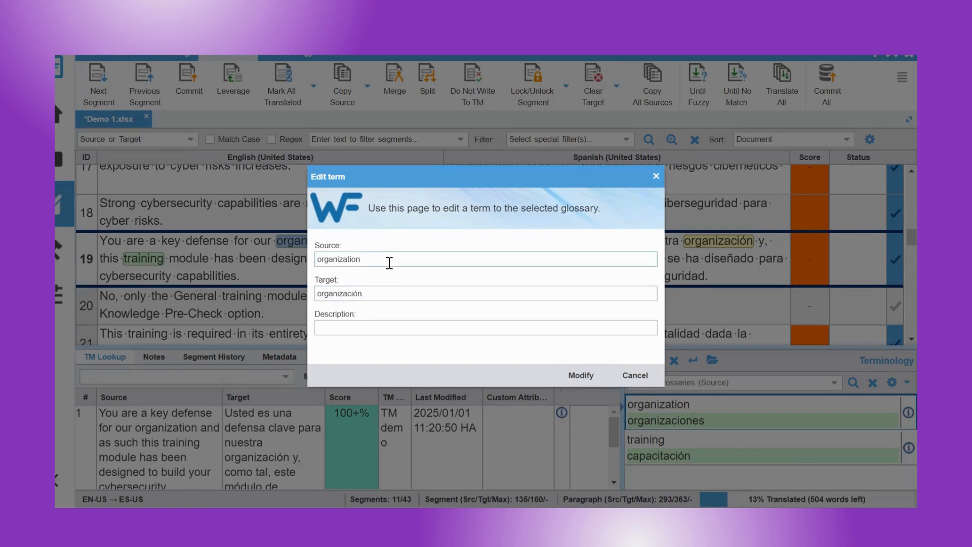
click(369, 294)
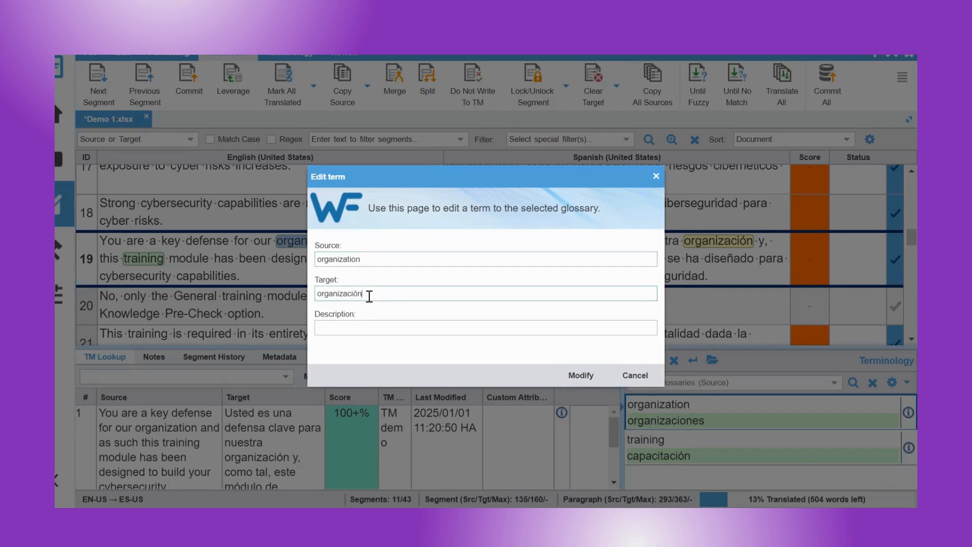
click(574, 377)
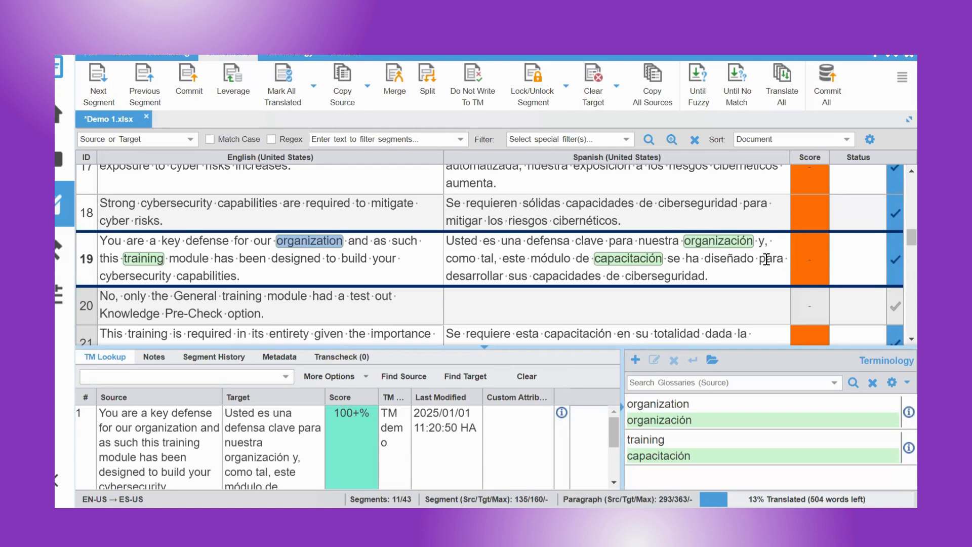
Delete the "organization" term from the glossary and check the word "organización" in segment 19's translation
click(737, 413)
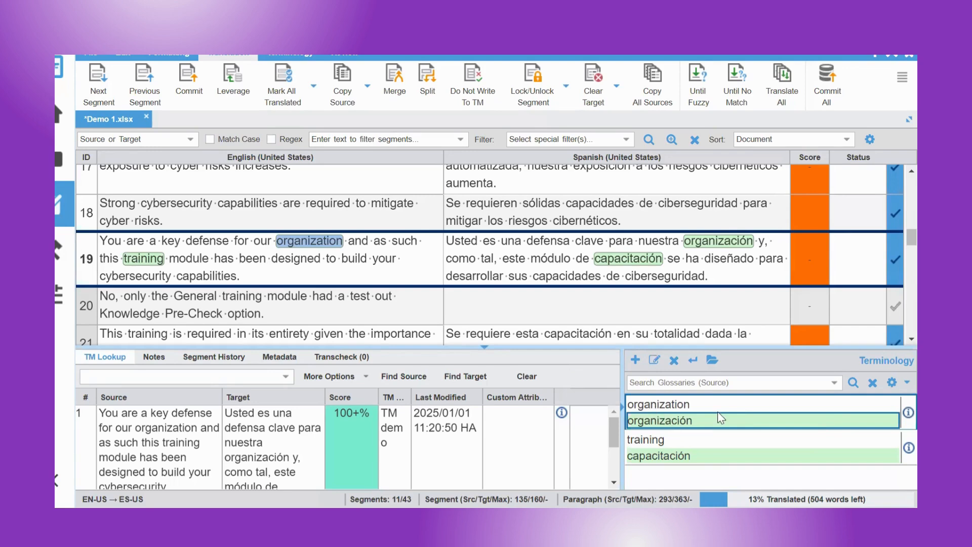
click(674, 360)
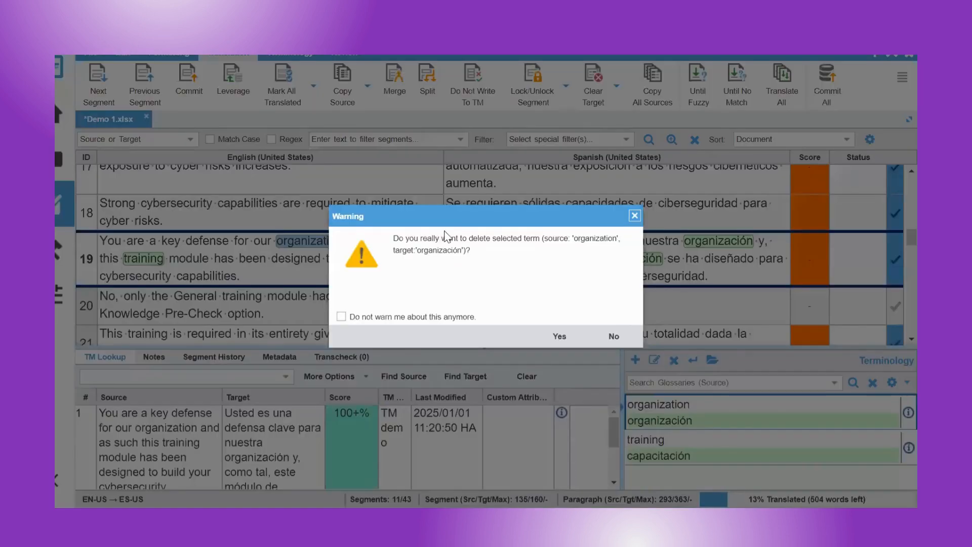
click(558, 338)
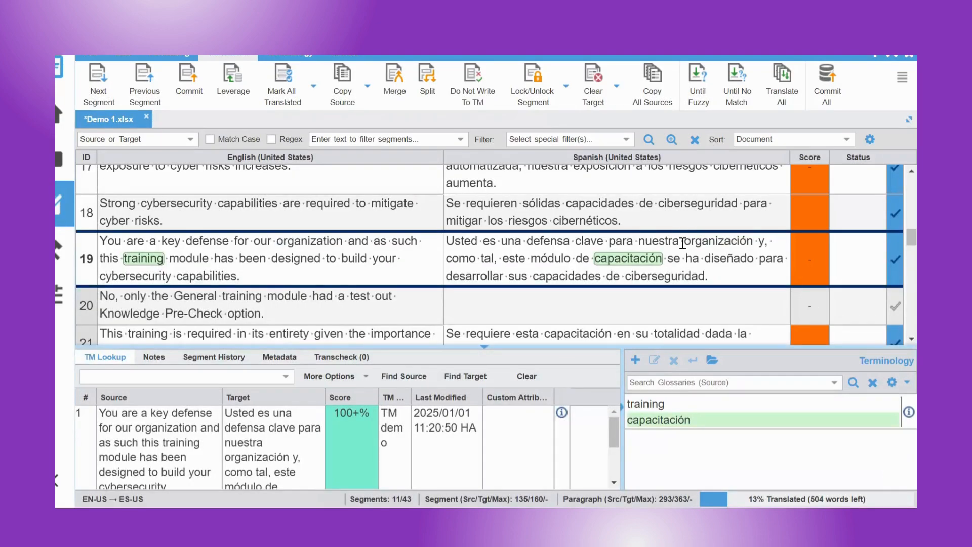
drag(679, 242, 754, 240)
click(747, 267)
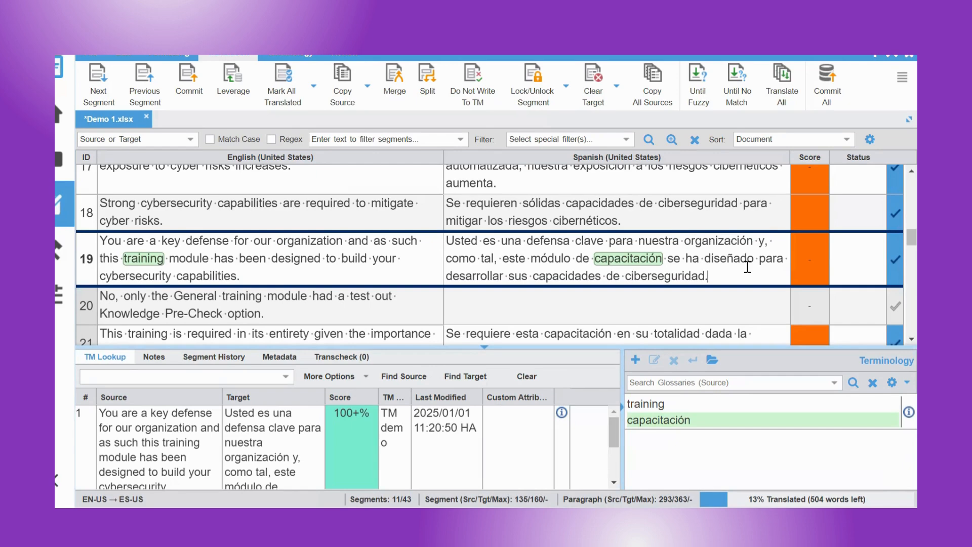